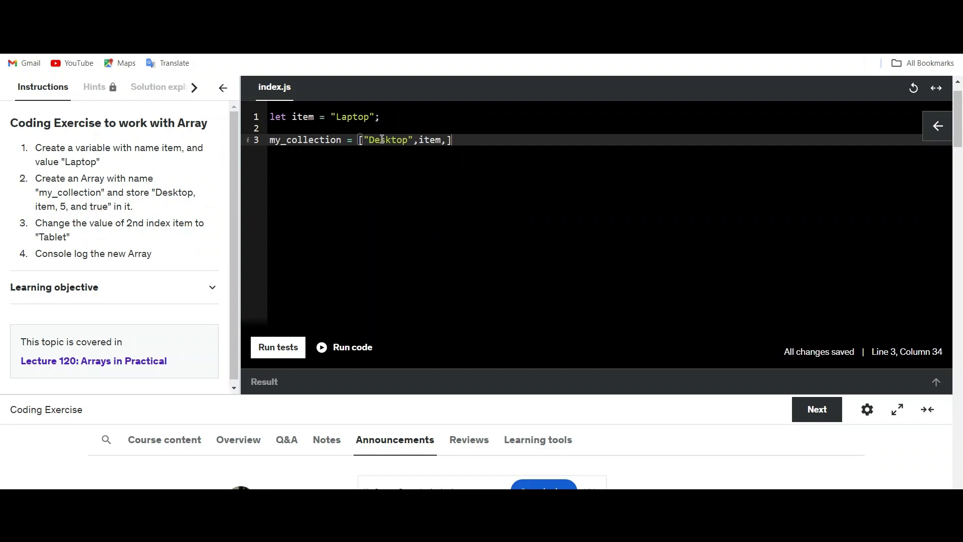
# Add 5 and true to the end of the my_collection array on line 3
pyautogui.click(447, 141)
pyautogui.write('5')
pyautogui.write(',')
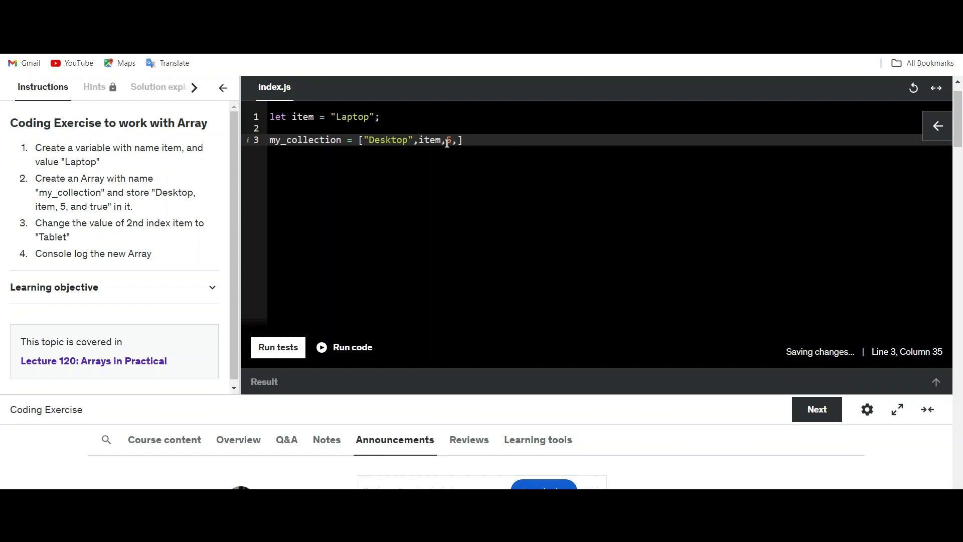
pyautogui.write('t')
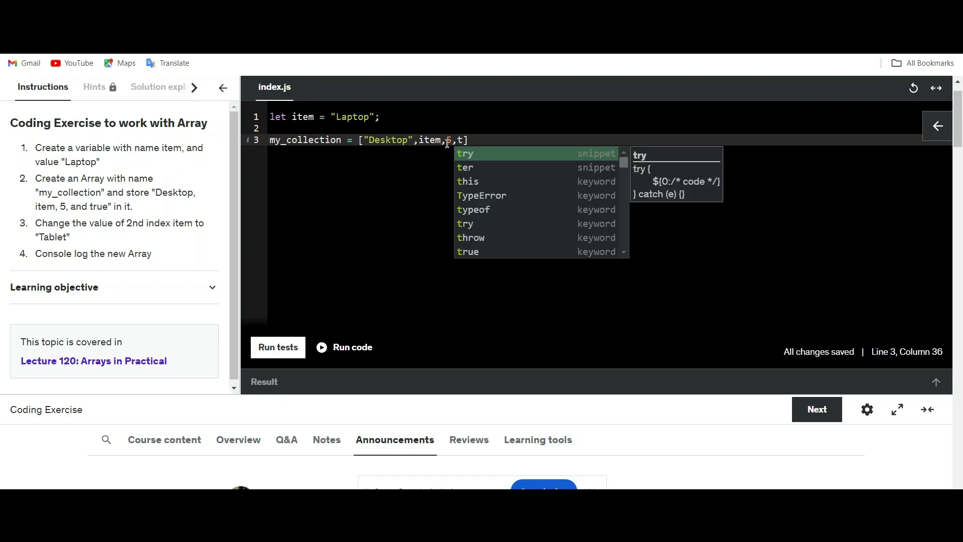
pyautogui.write('rue')
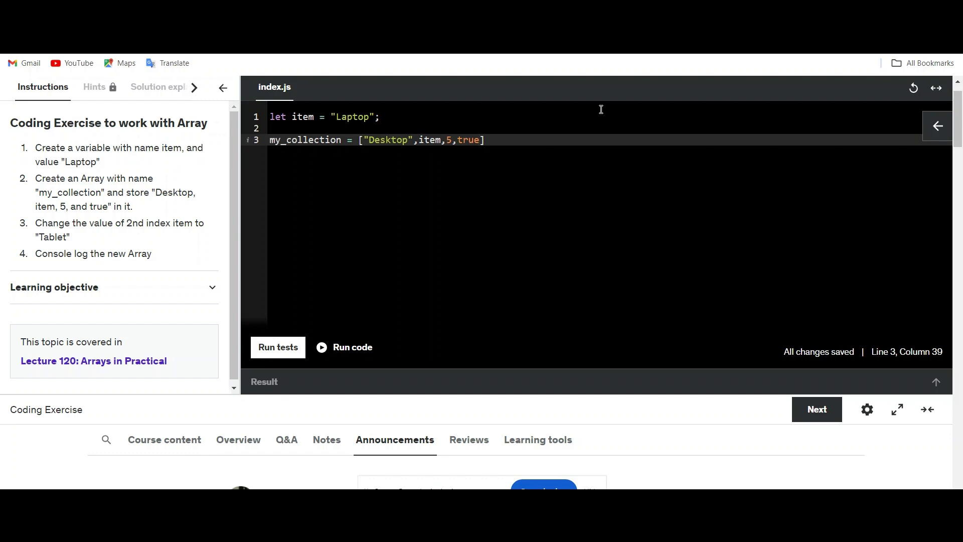
pyautogui.click(493, 140)
pyautogui.write(';')
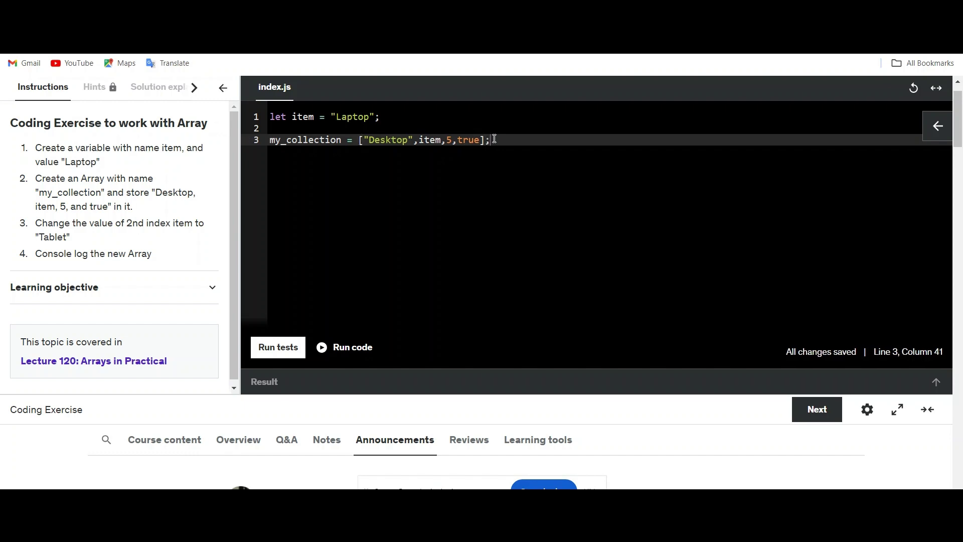
# Add the line my_collection[2] = "Tablet"; below the array and start a new line
pyautogui.press('Return')
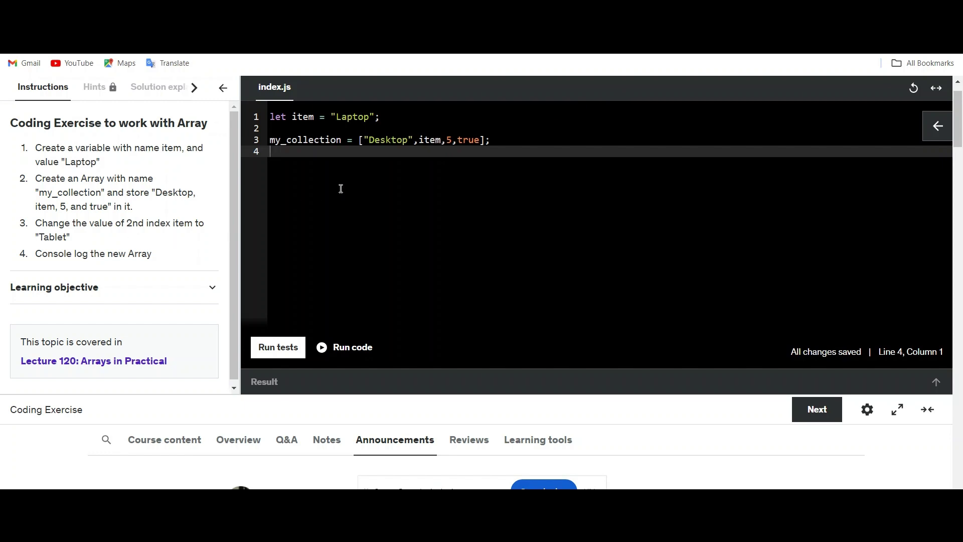
pyautogui.write('my')
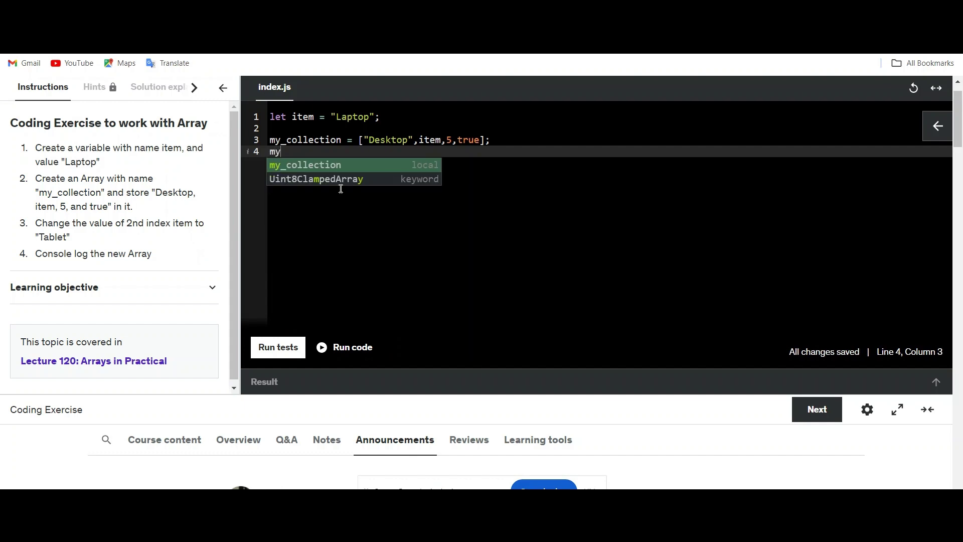
pyautogui.write('coll')
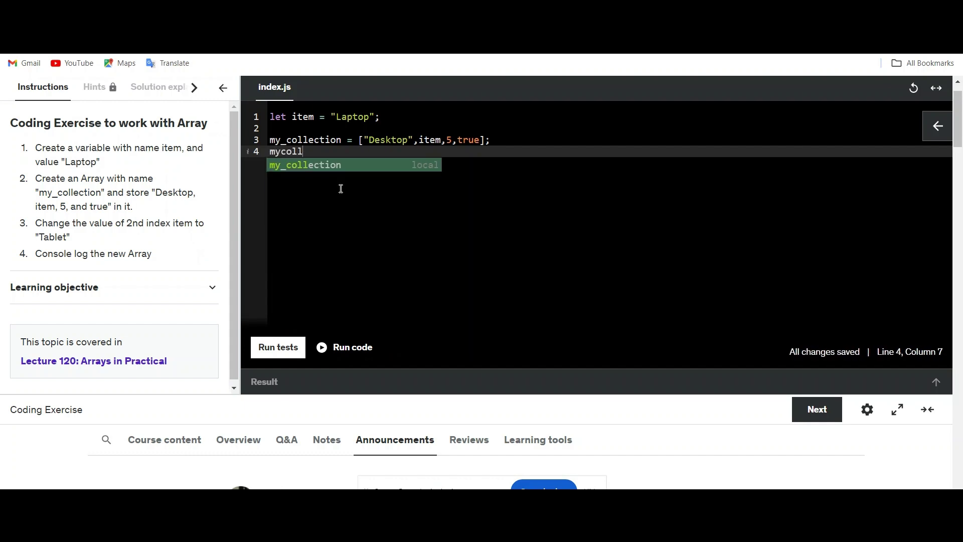
pyautogui.press('BackSpace')
pyautogui.press('BackSpace')
pyautogui.press('BackSpace')
pyautogui.press('BackSpace')
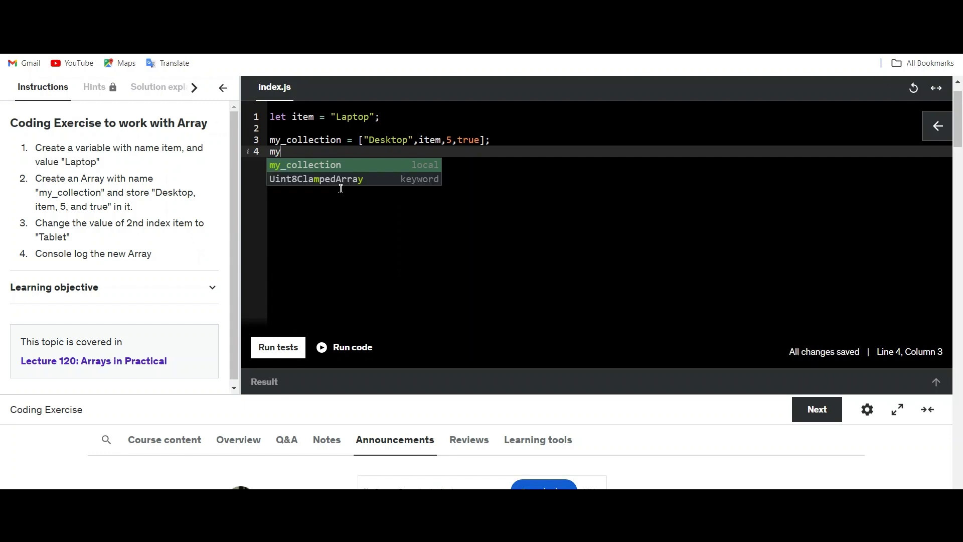
pyautogui.write('_col')
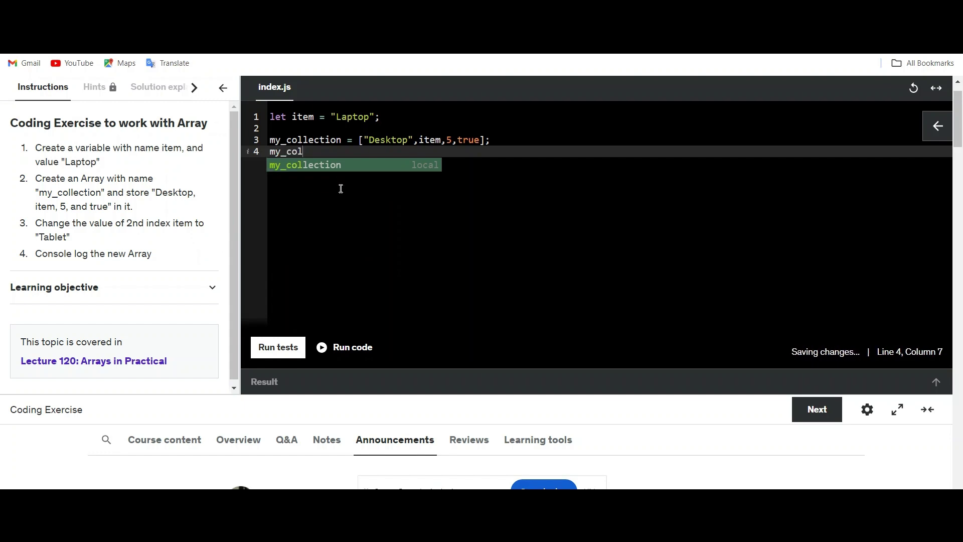
pyautogui.write('lectio')
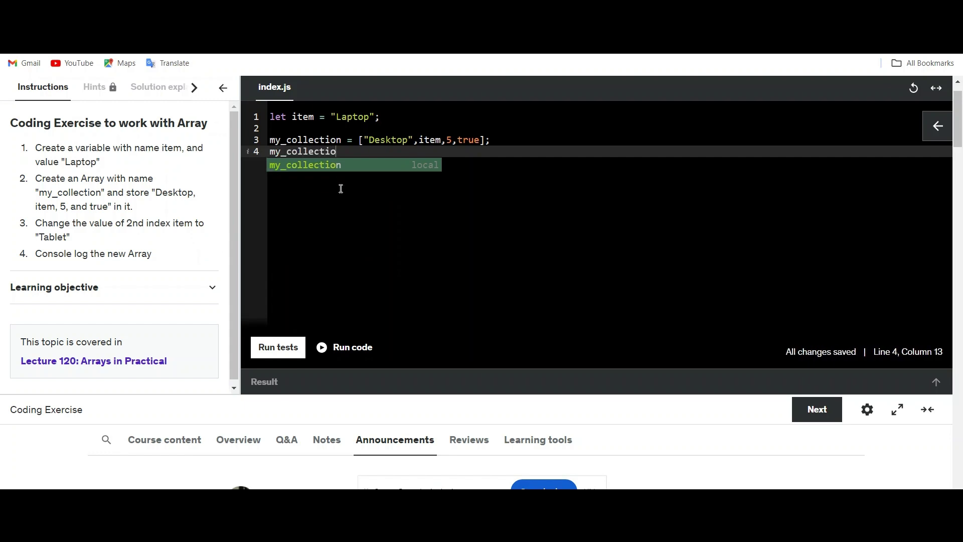
pyautogui.write('n')
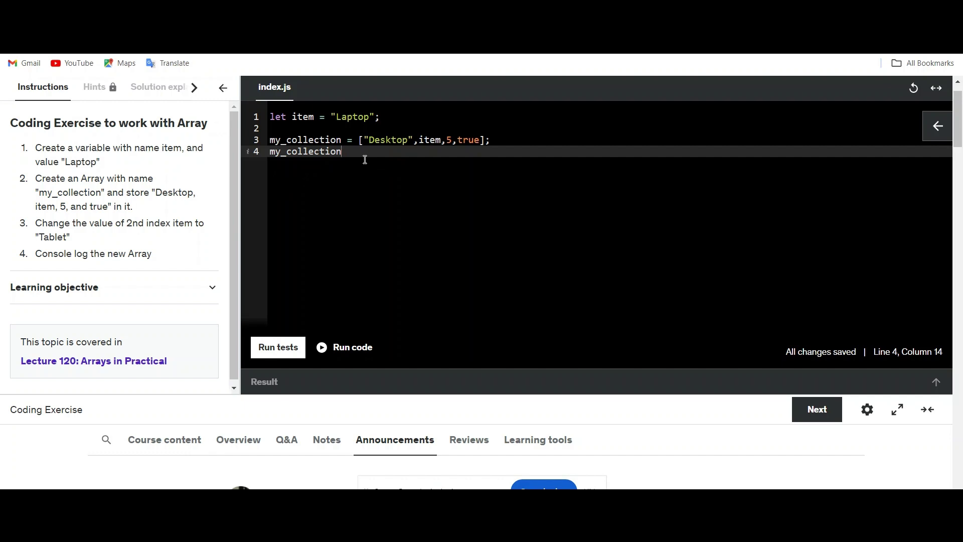
pyautogui.write('[')
pyautogui.write('2')
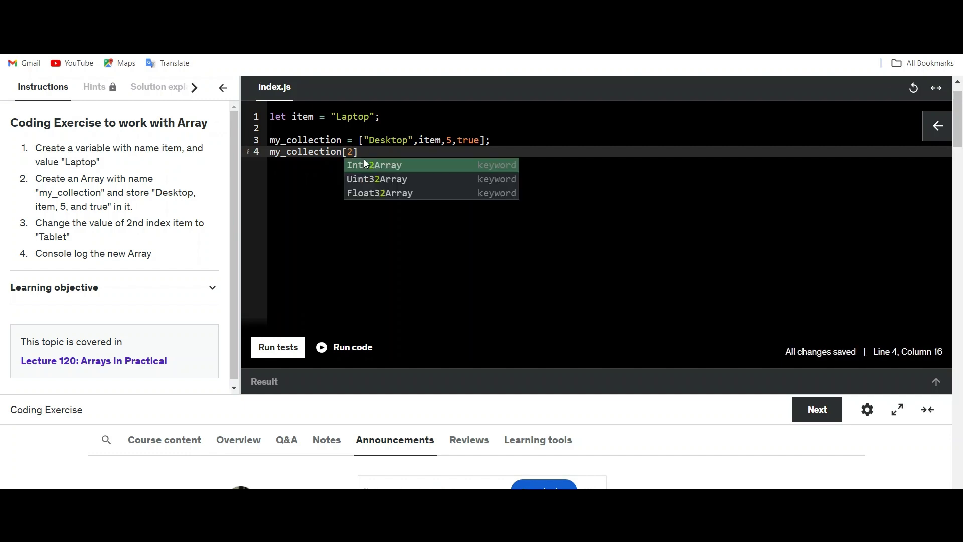
pyautogui.write(']')
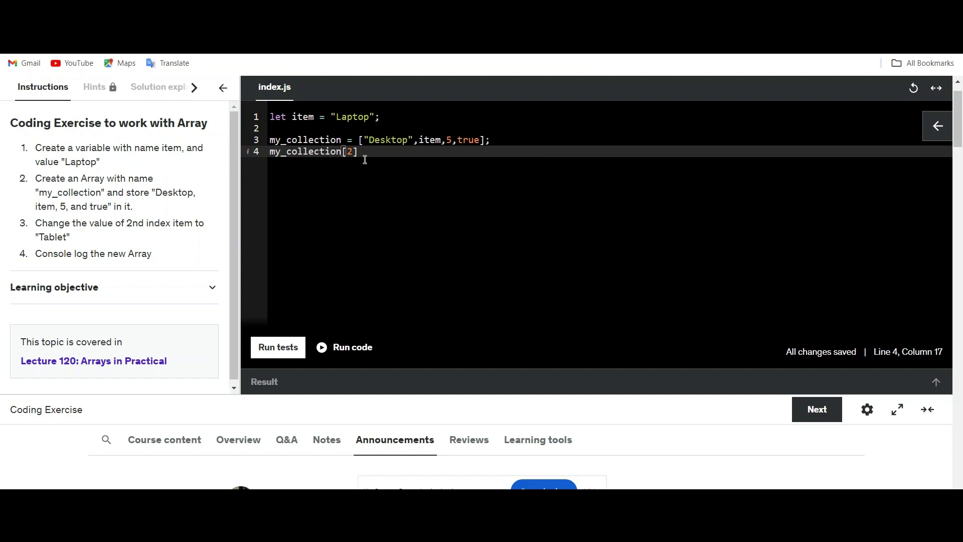
pyautogui.write(' =')
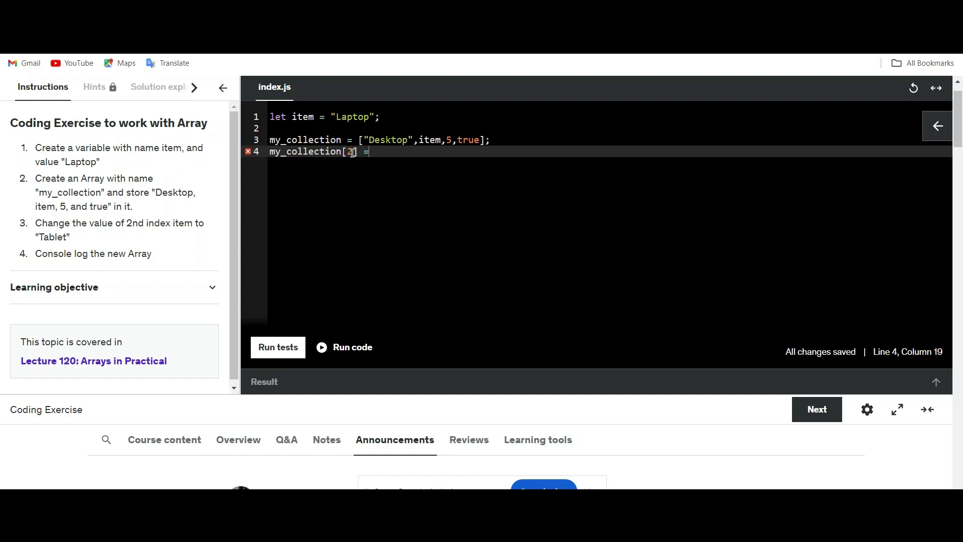
pyautogui.click(450, 140)
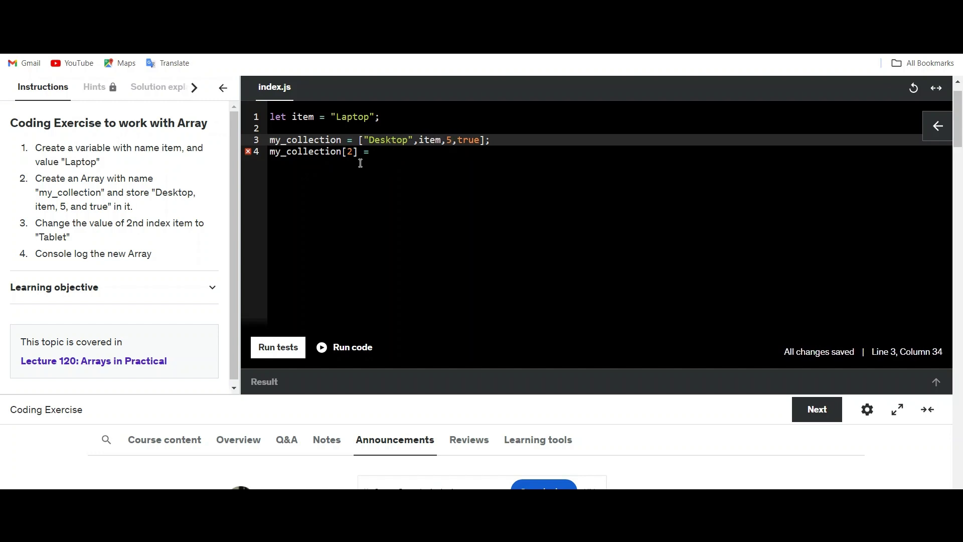
pyautogui.click(386, 151)
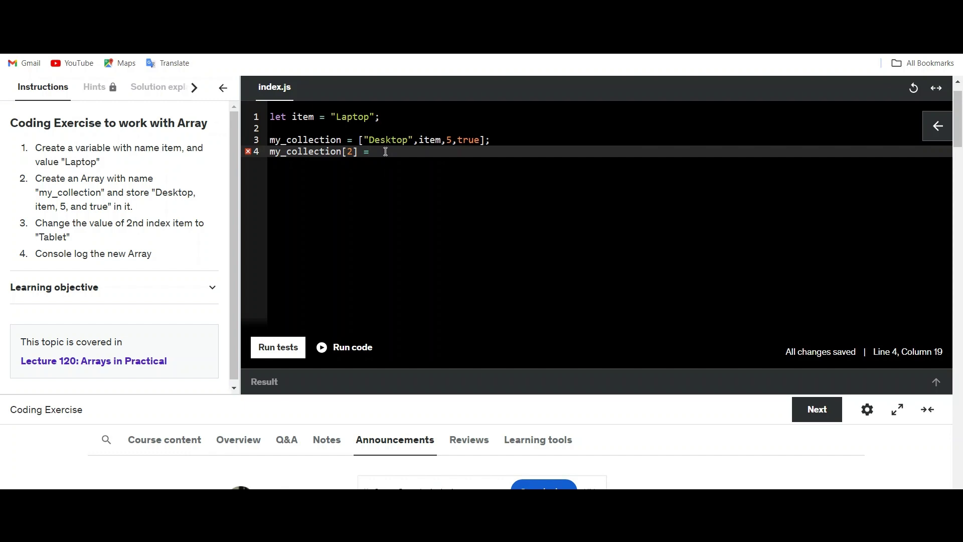
pyautogui.write('"')
pyautogui.write('Tab')
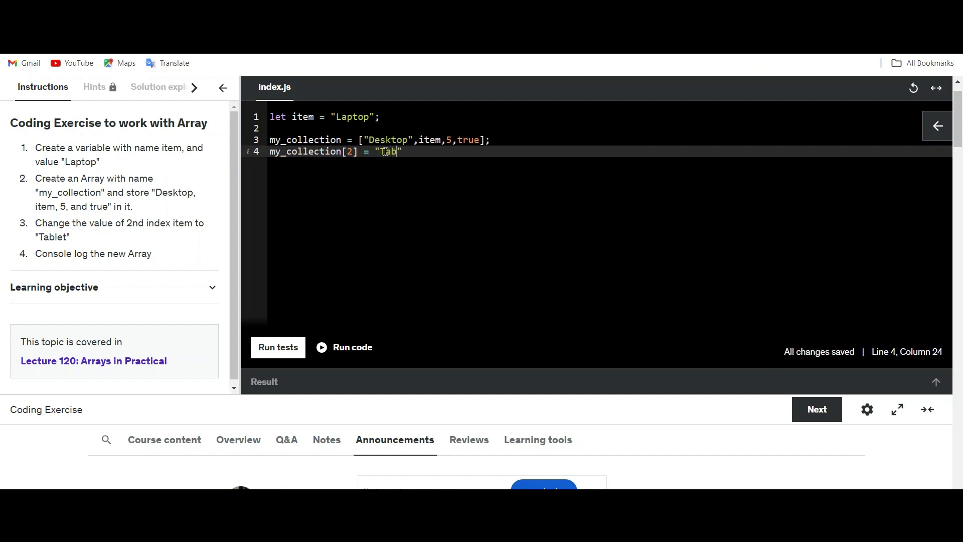
pyautogui.write('let')
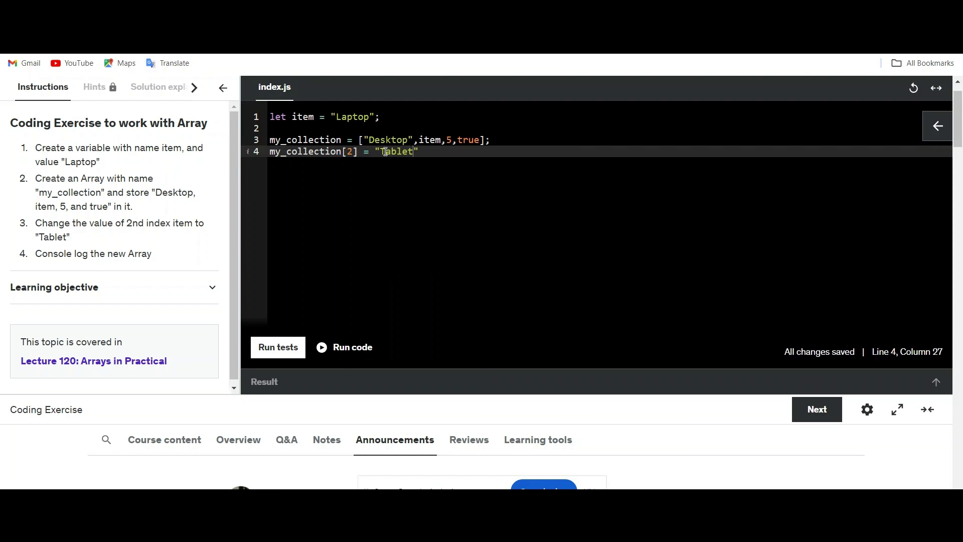
pyautogui.write('"')
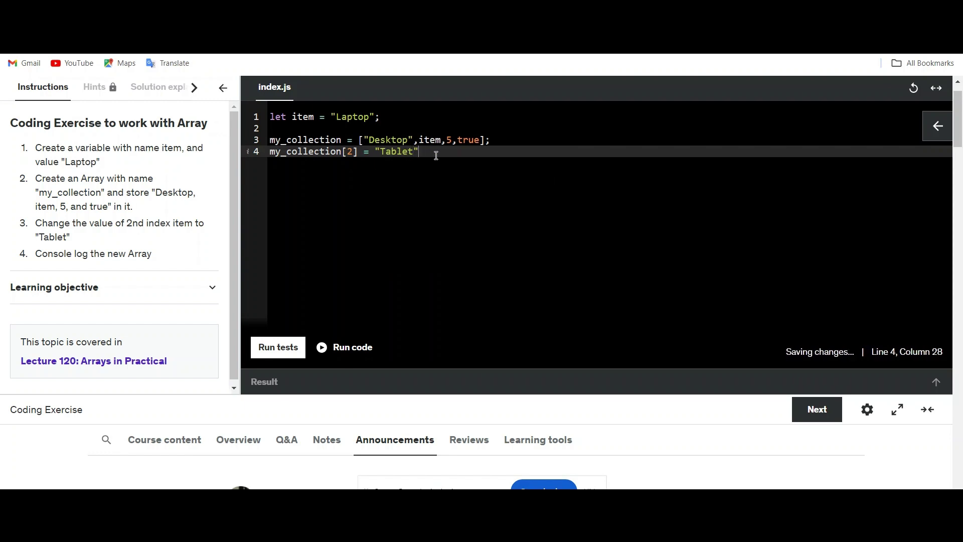
pyautogui.write(';')
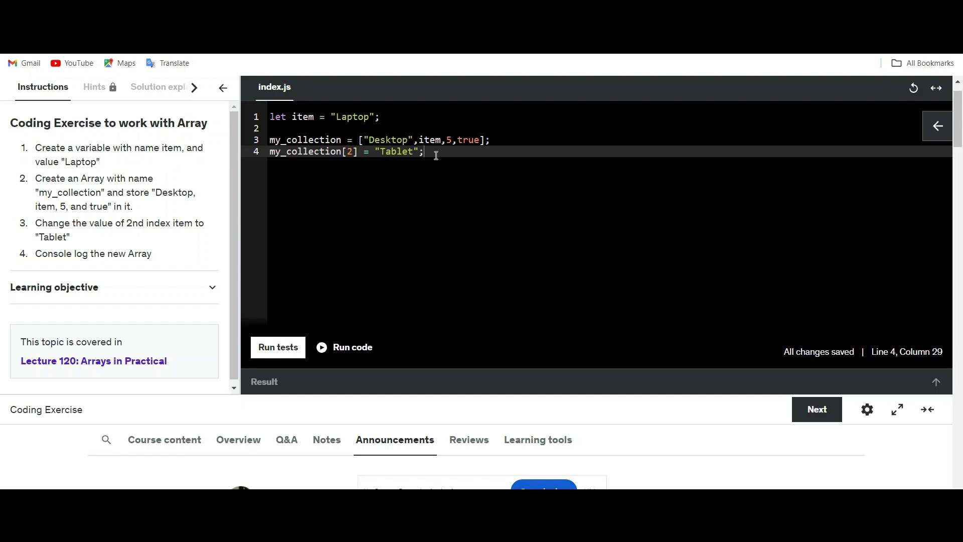
pyautogui.press('Return')
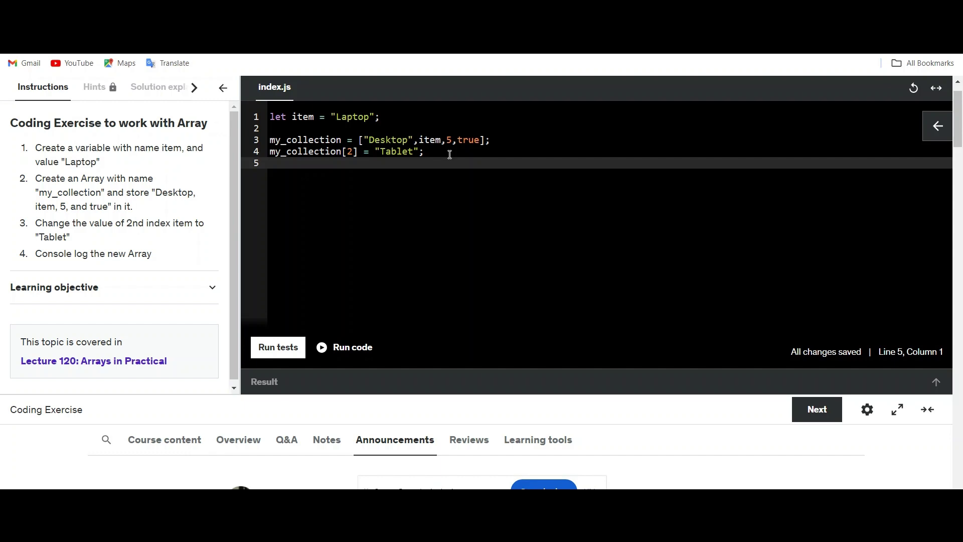
pyautogui.write('c')
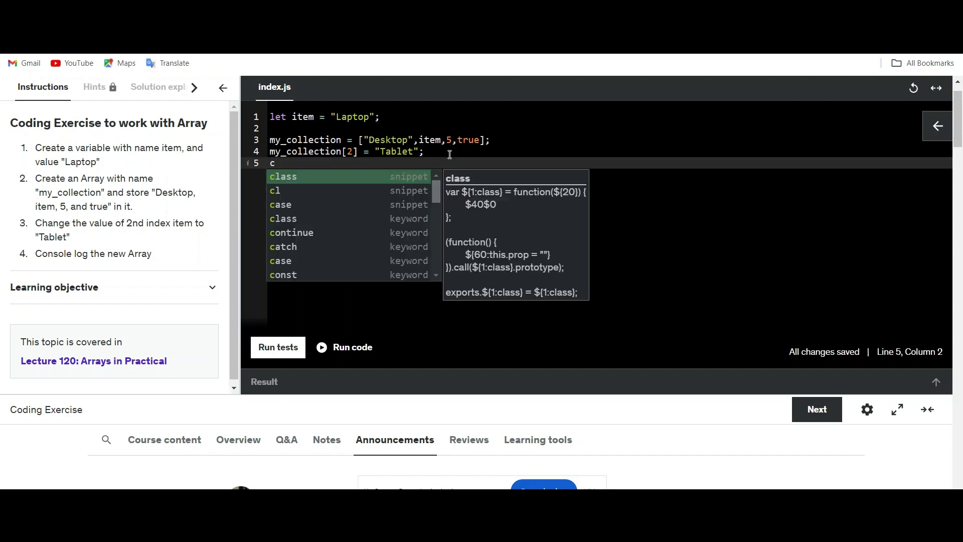
pyautogui.write('on')
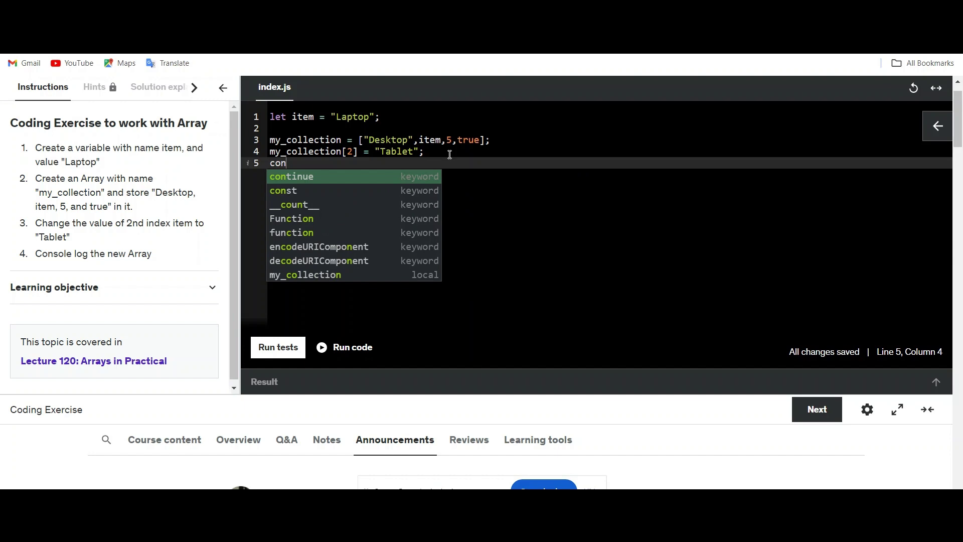
pyautogui.write('sol')
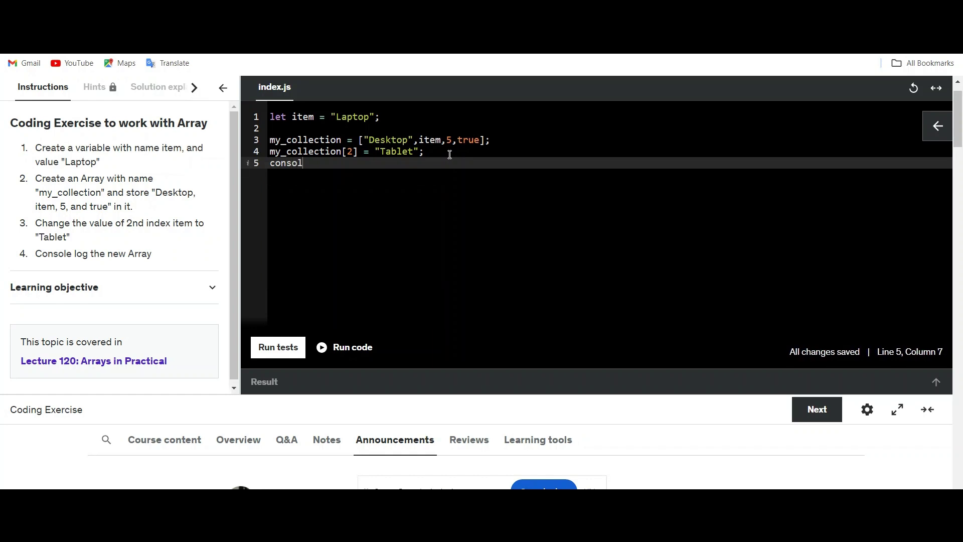
pyautogui.write('e.log')
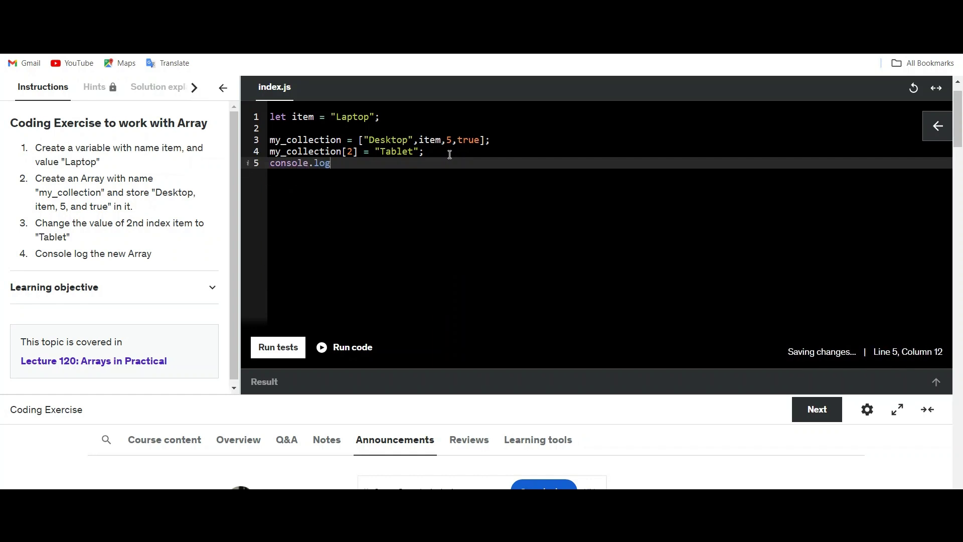
pyautogui.write('(')
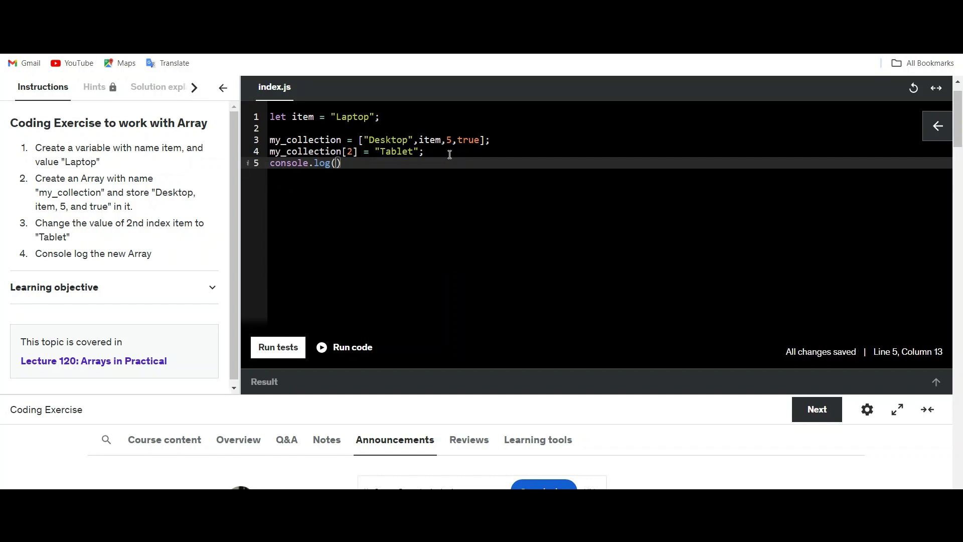
# Write console.log(my_collection); on line 5, pasting the name copied from line 3
pyautogui.click(271, 140)
pyautogui.moveTo(269, 140); pyautogui.dragTo(343, 140)
pyautogui.hotkey('ctrl', 'c')
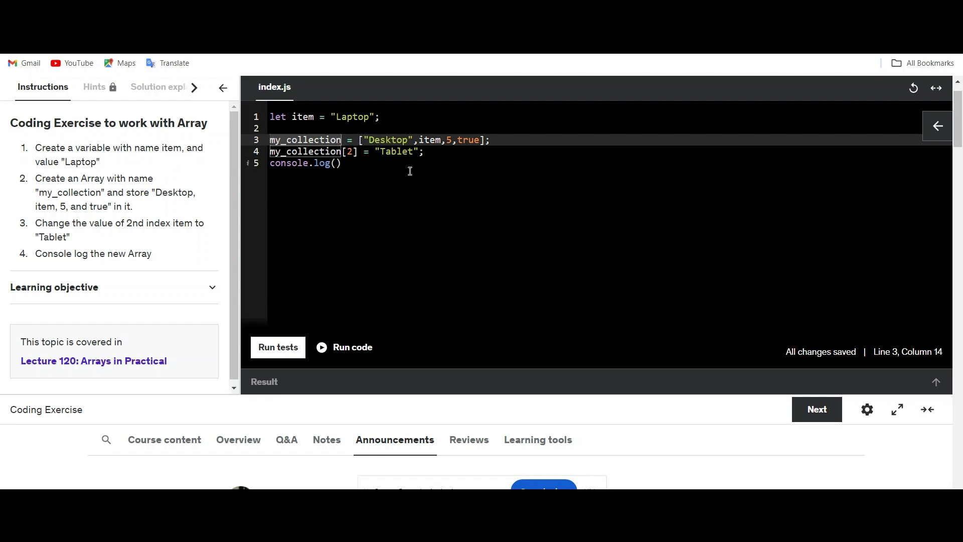
pyautogui.click(337, 164)
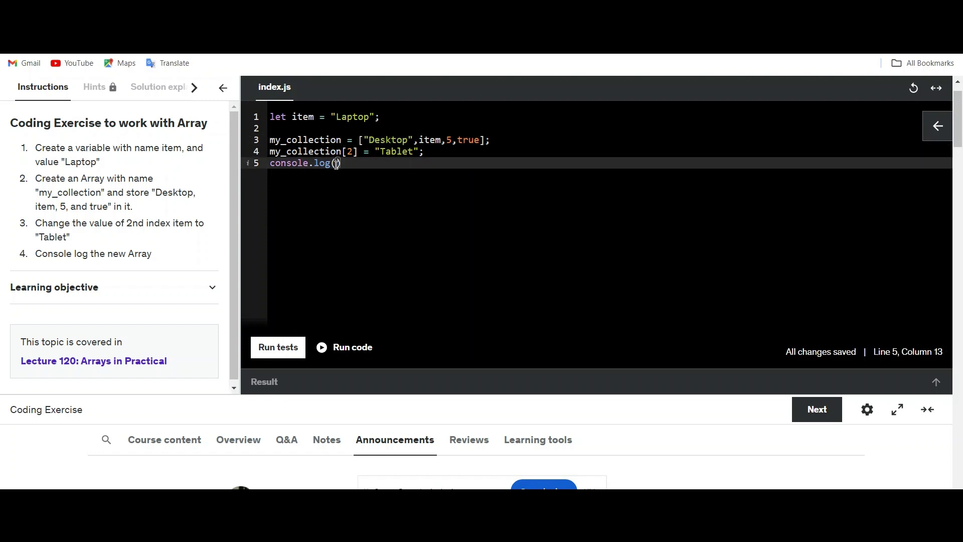
pyautogui.hotkey('ctrl', 'v')
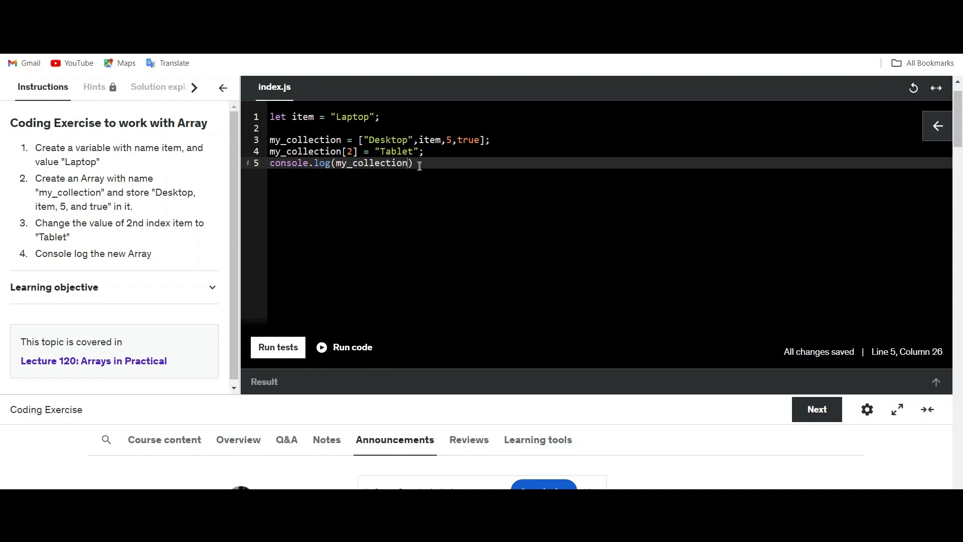
pyautogui.click(422, 163)
pyautogui.write(';')
pyautogui.click(279, 347)
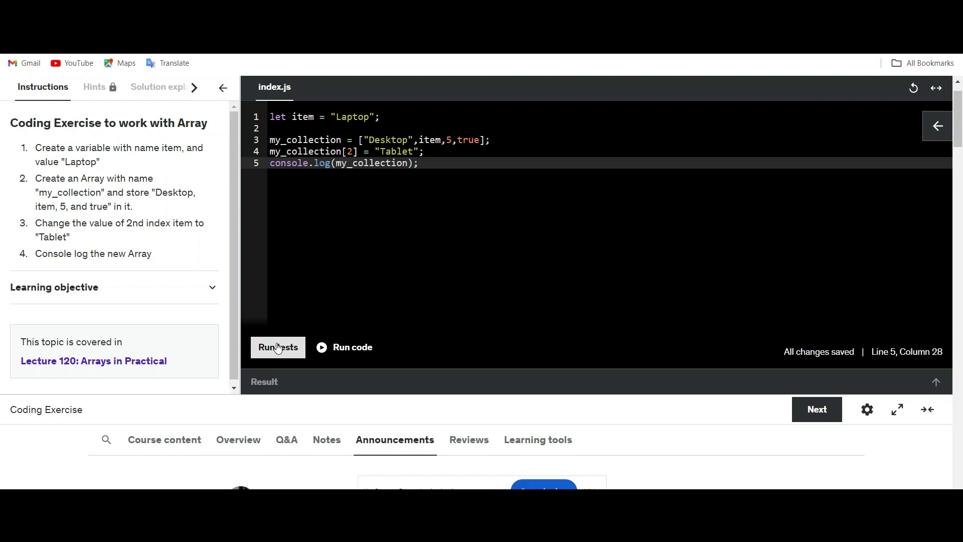
# Run the tests (4 of 4 pass), then run the code, which shows a ReferenceError for my_collection
pyautogui.click(277, 347)
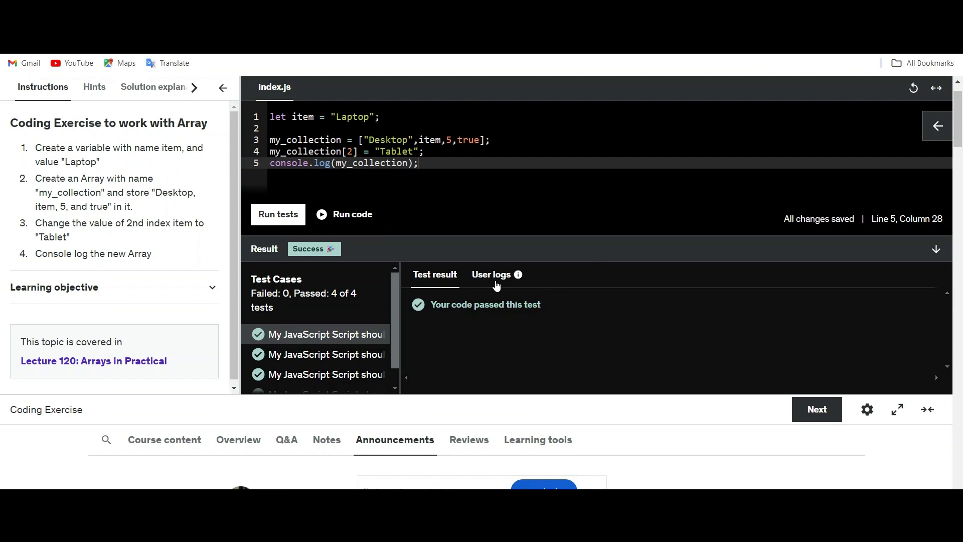
pyautogui.click(343, 214)
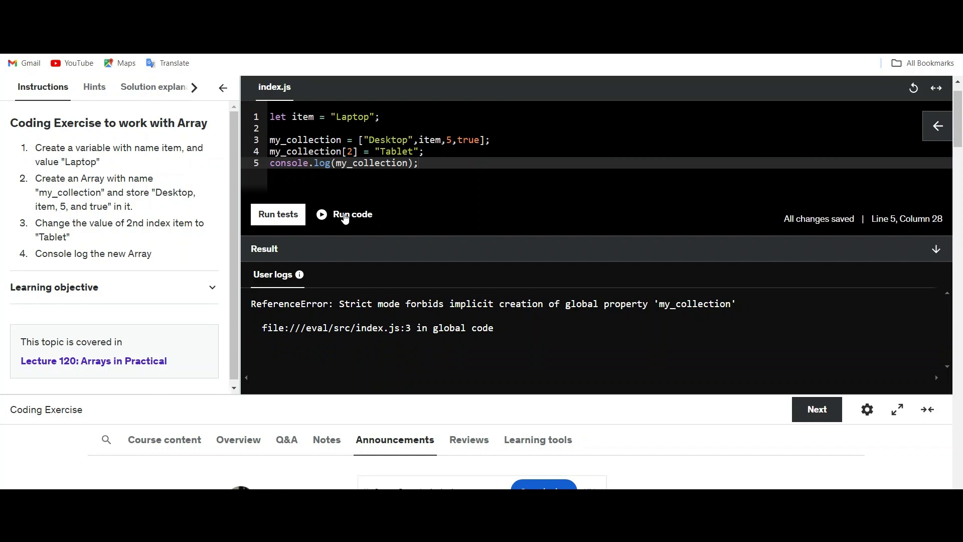
# Put let before my_collection on line 3 and rerun the tests, passing 4 of 4
pyautogui.click(275, 140)
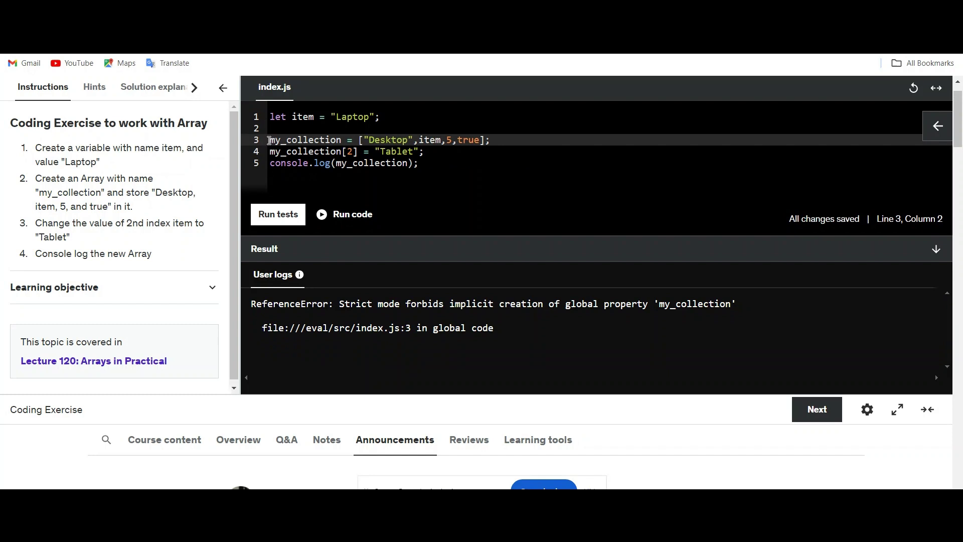
pyautogui.click(268, 140)
pyautogui.write('le')
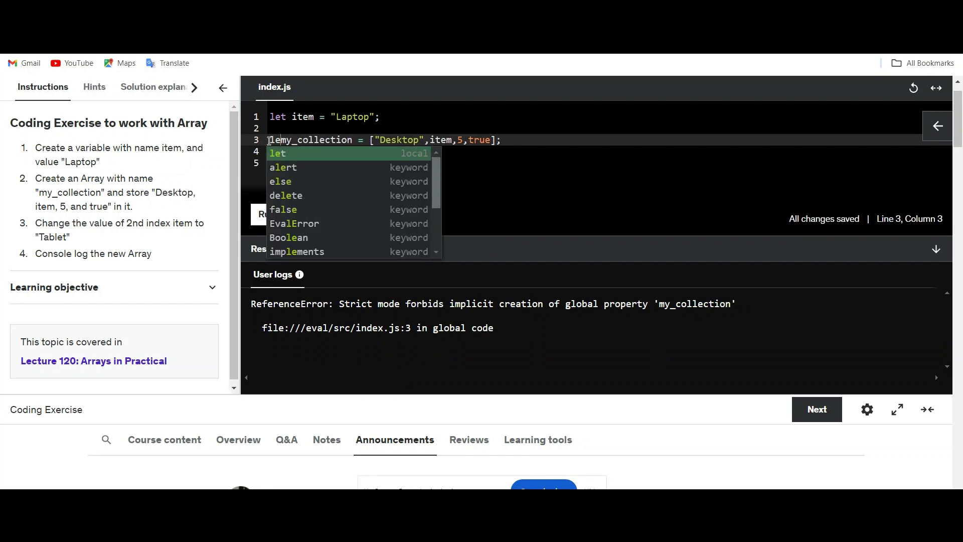
pyautogui.write('t')
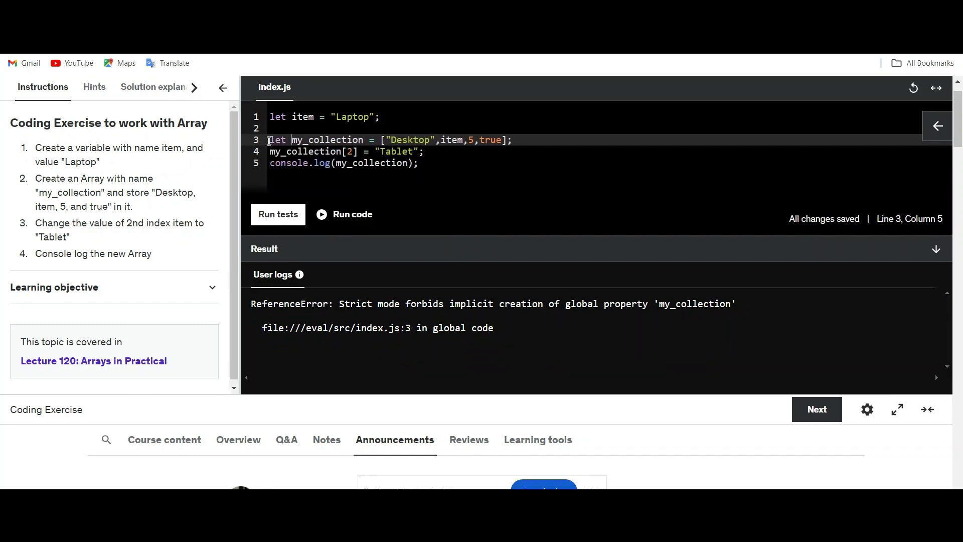
pyautogui.click(269, 222)
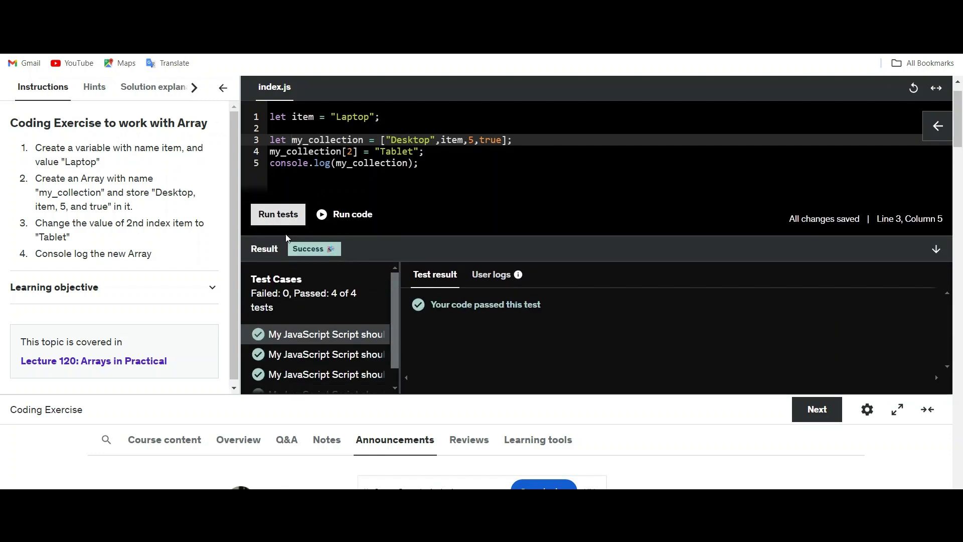
# Rerun the code from the User logs tab to see Desktop,Laptop,Tablet,true logged
pyautogui.click(495, 283)
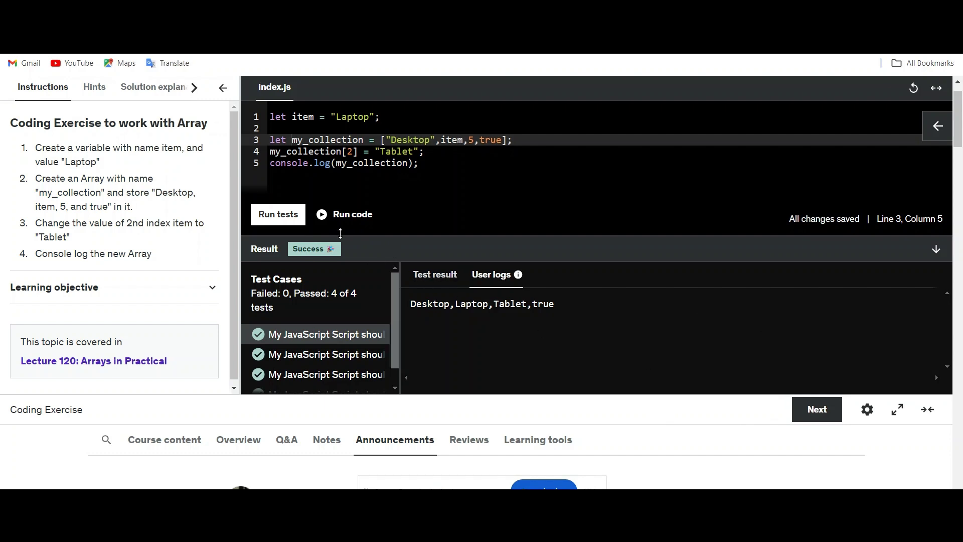
pyautogui.click(324, 214)
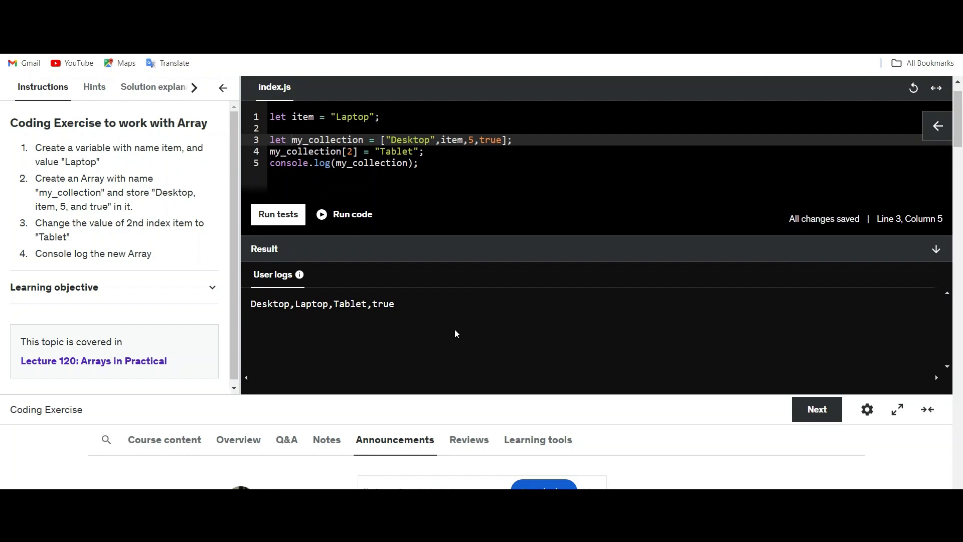
# Go on to lecture 121, Array Methods, and bring the Screen Recorder window forward
pyautogui.click(816, 410)
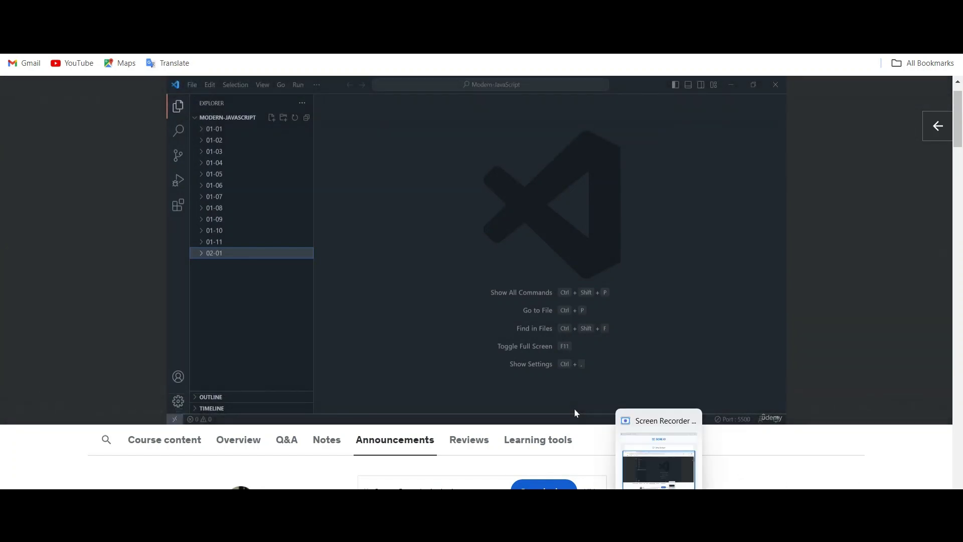
pyautogui.click(658, 463)
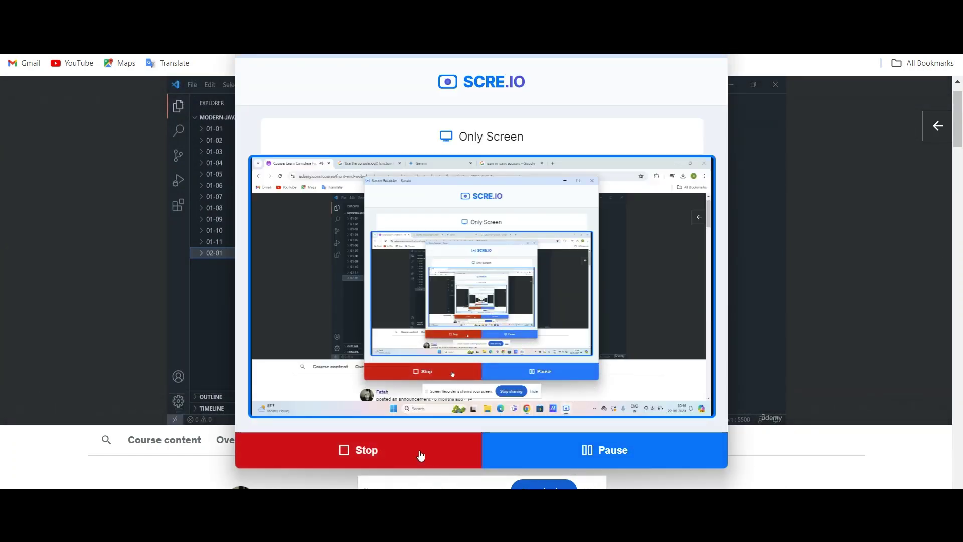